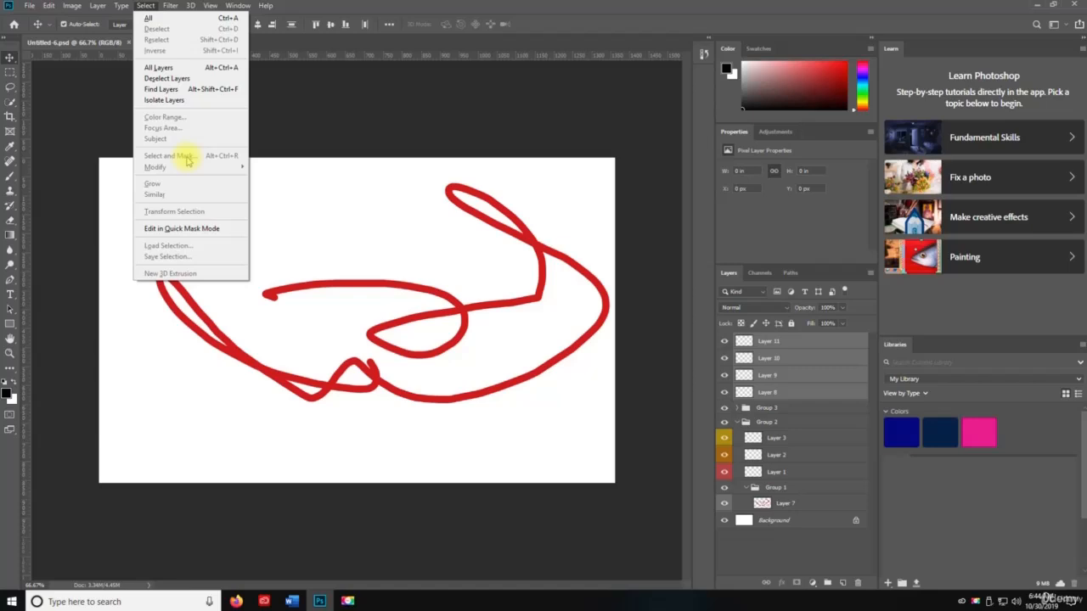
- With Layer 8 active, select the entire canvas and deselect it again
click(147, 7)
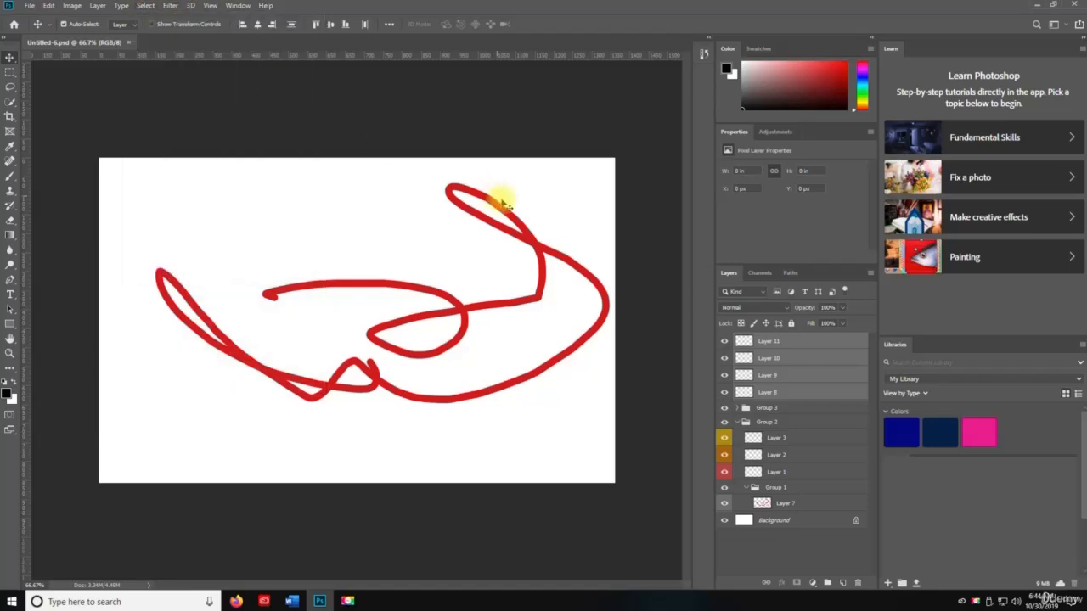
click(798, 393)
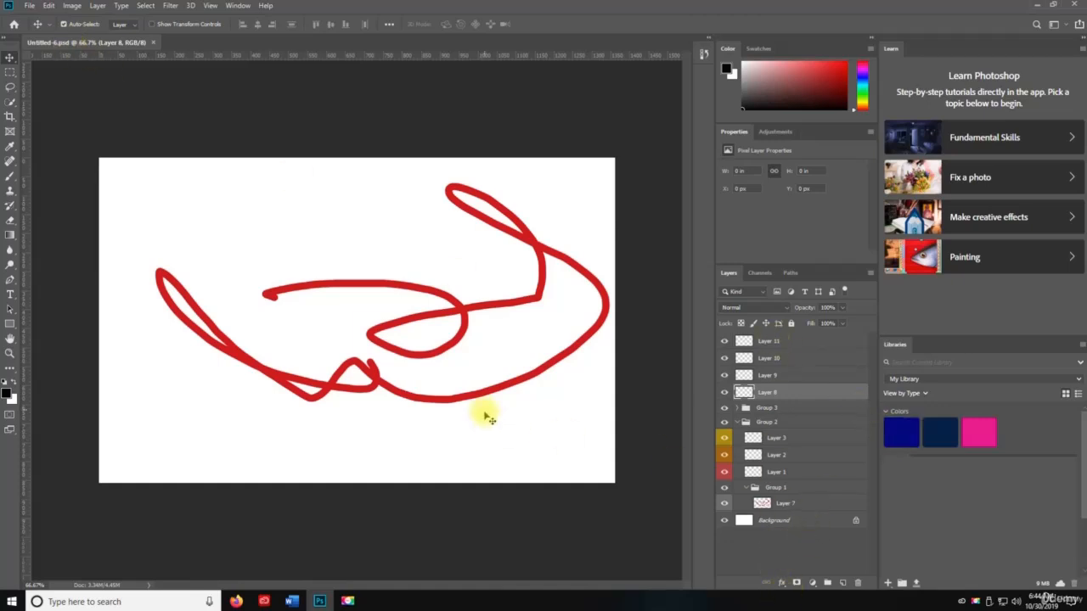
key(ctrl+a)
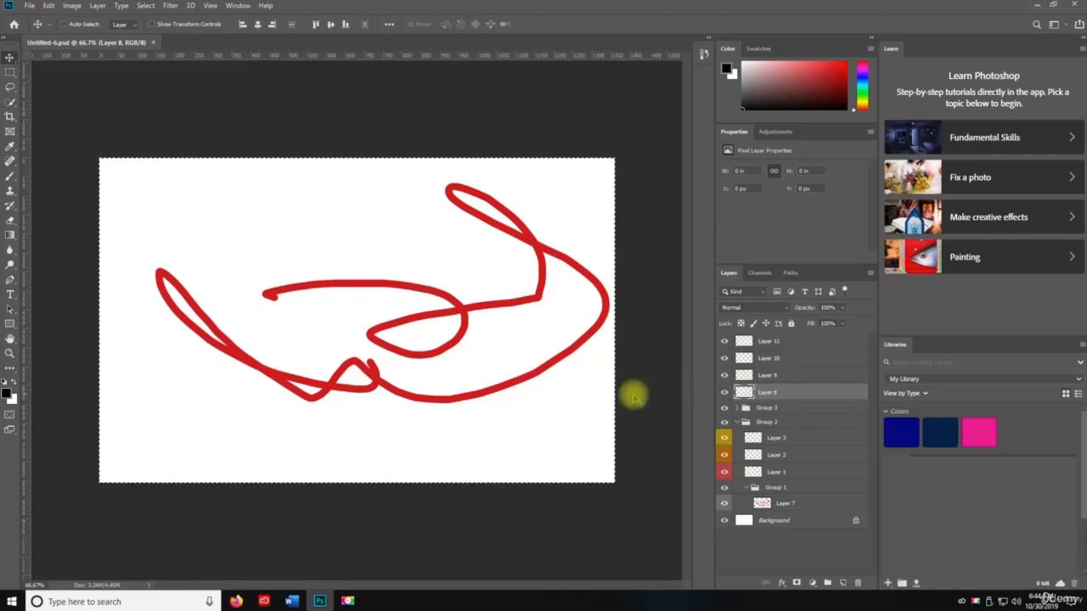
key(ctrl+d)
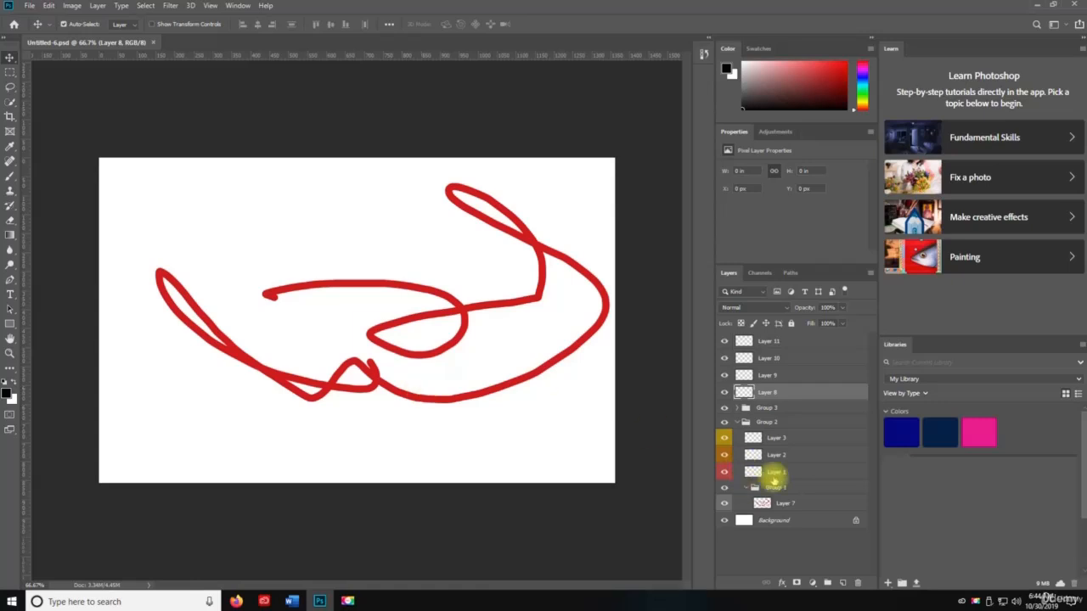
- Select the whole canvas on Layer 7 and cut the red scribble out of it
click(785, 506)
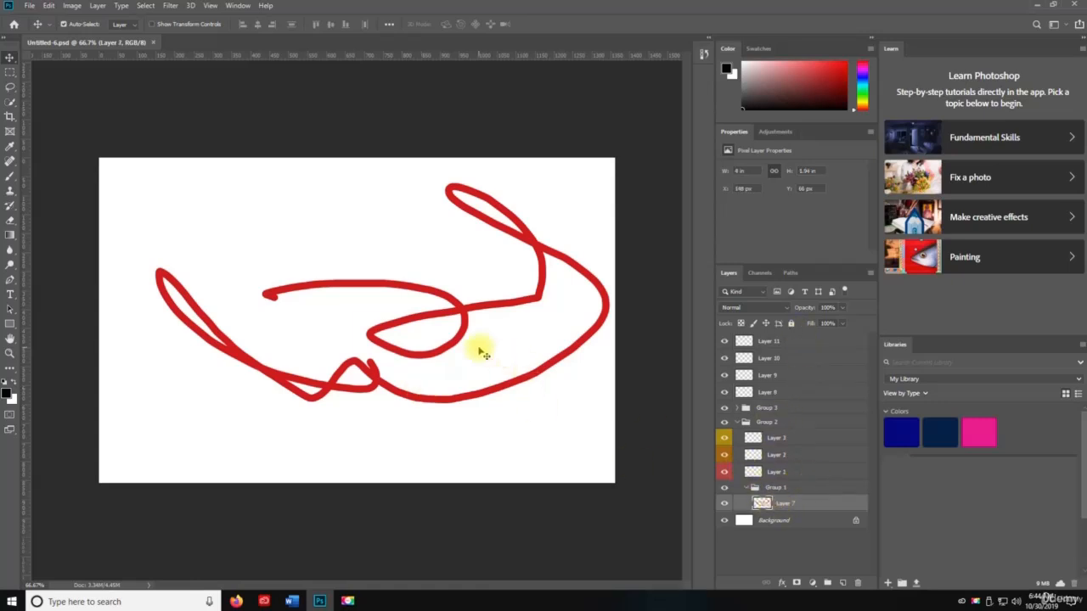
key(ctrl+a)
key(ctrl+c)
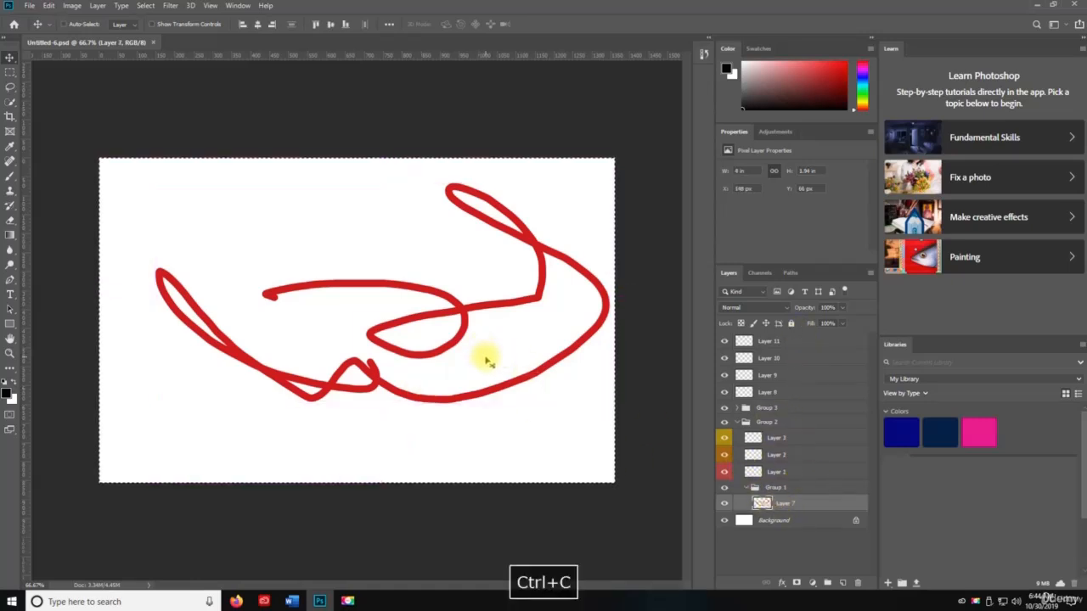
key(ctrl+x)
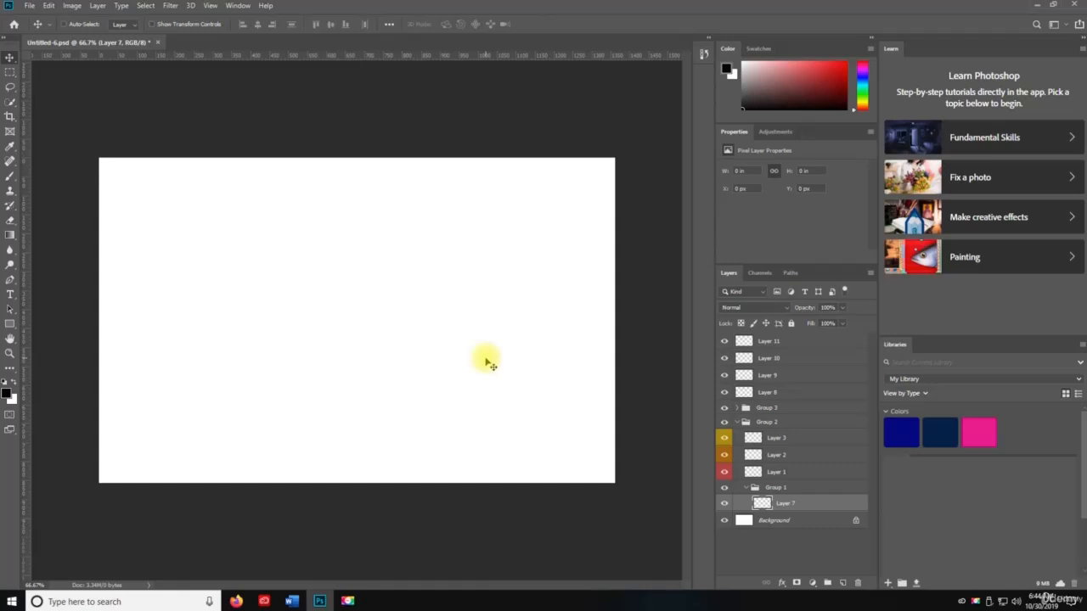
- Create a new layer with default settings above Layer 7 and paste the cut scribble into it
key(ctrl+shift+n)
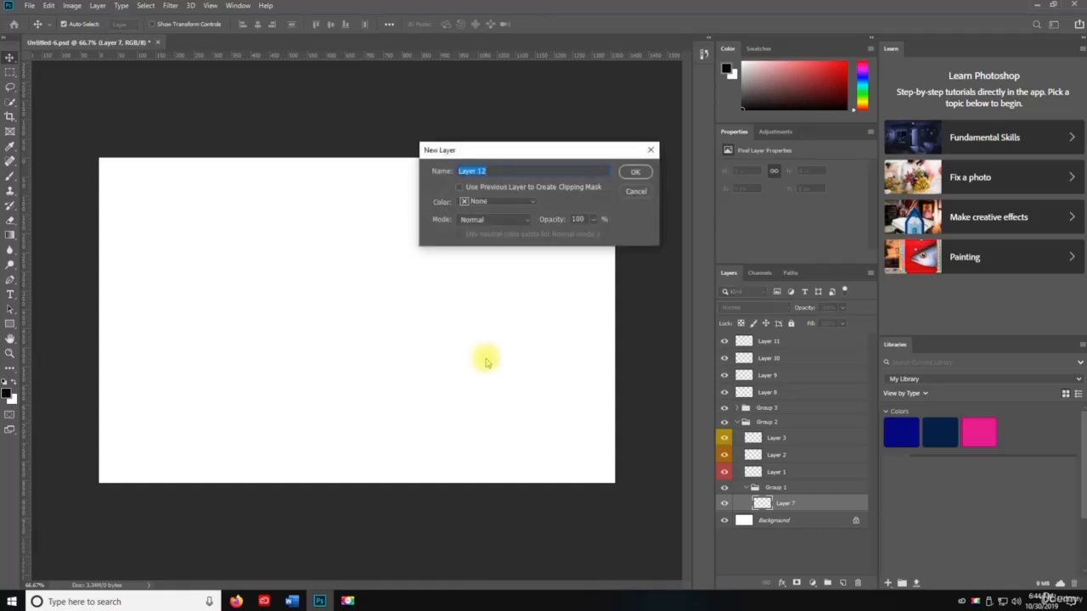
key(Return)
key(ctrl+v)
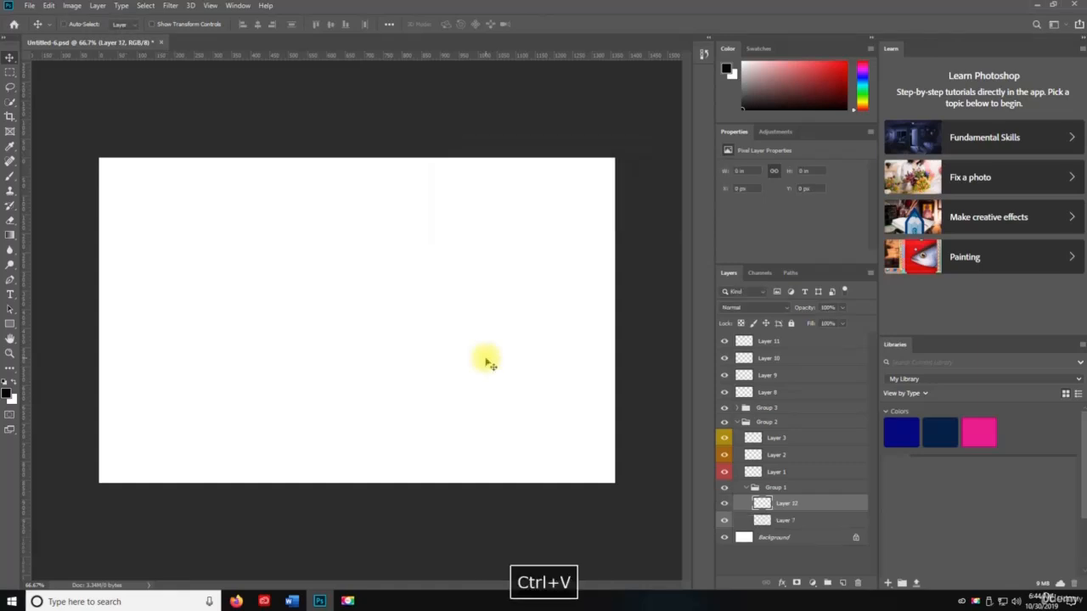
- Use Free Transform to move the pasted scribble upward to about X 82 px, Y 52 px
key(ctrl+t)
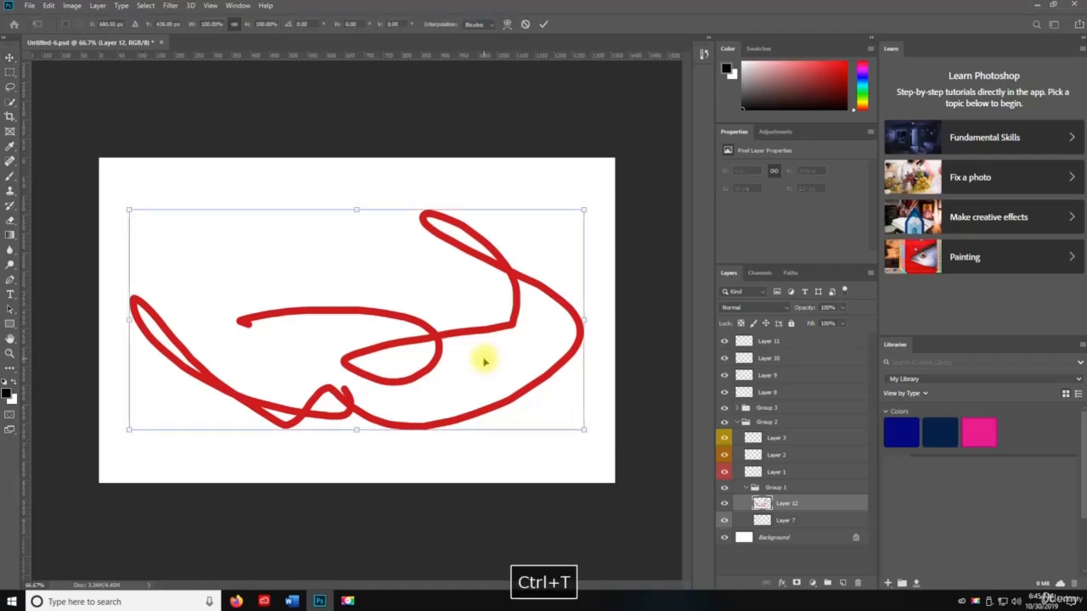
mouse_move(428, 365)
mouse_down()
mouse_move(407, 340)
mouse_move(418, 348)
mouse_move(388, 417)
mouse_move(381, 309)
mouse_move(419, 343)
mouse_move(388, 341)
mouse_move(400, 297)
mouse_move(444, 310)
mouse_move(432, 330)
mouse_up()
key(Return)
- Select the whole canvas and clear it, and bring back the last selection with Reselect before deselecting again
key(ctrl+a)
key(ctrl+d)
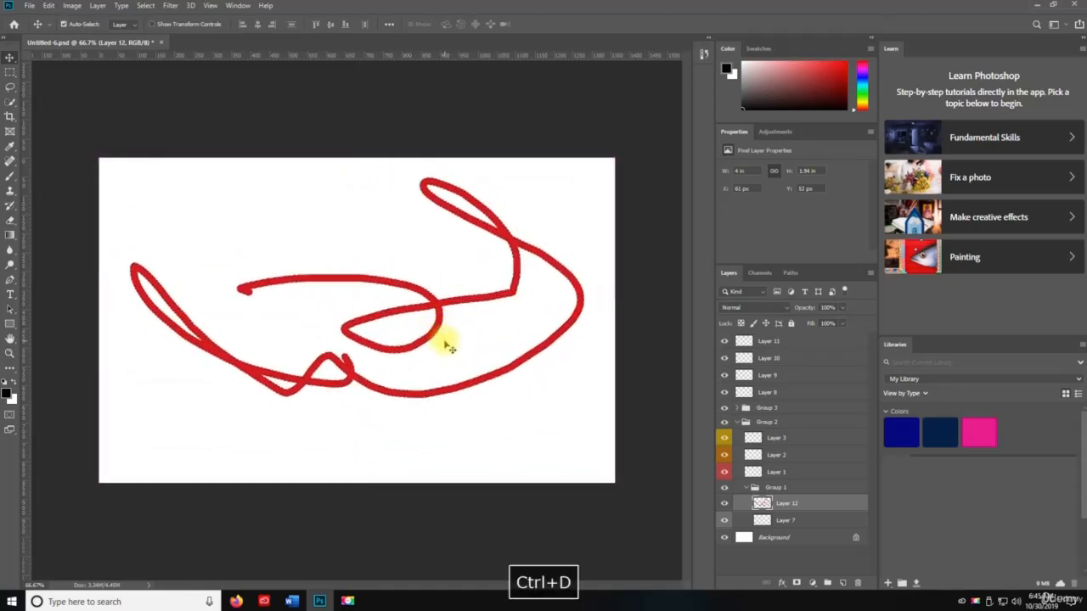
key(v)
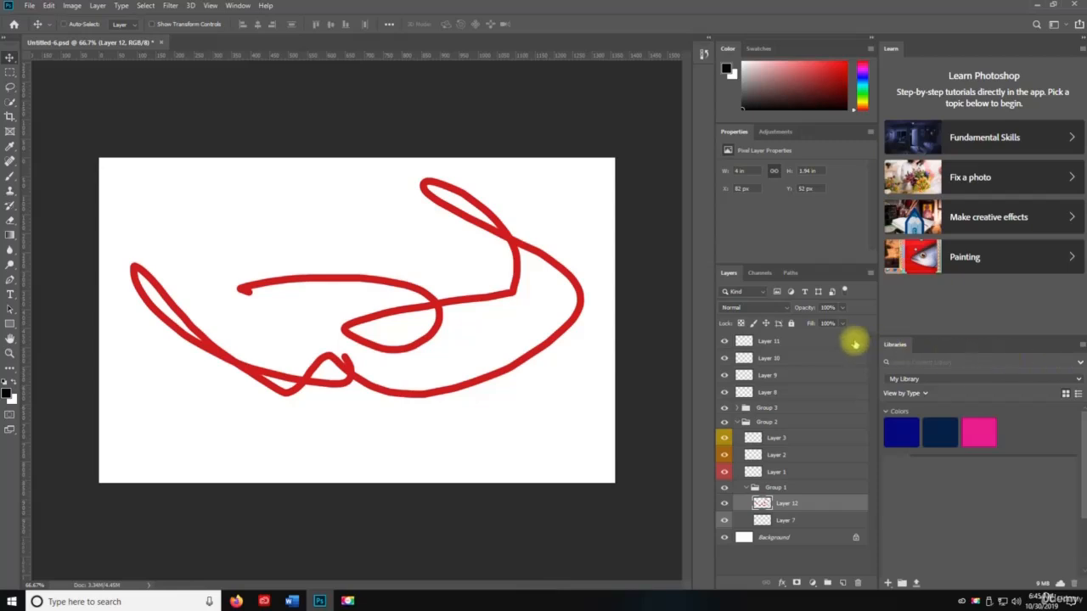
key(ctrl+shift+d)
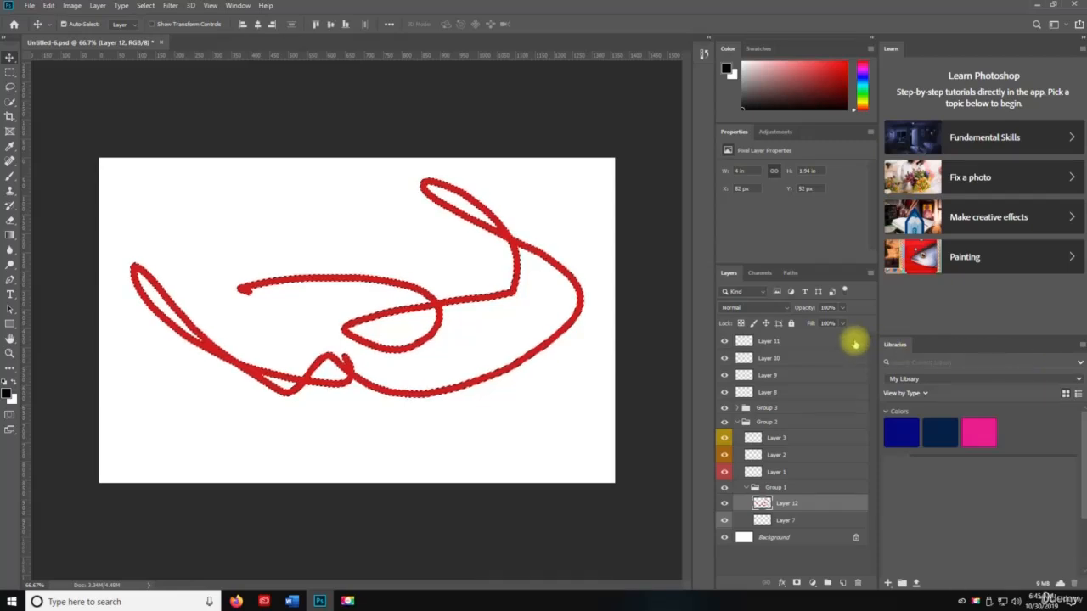
key(ctrl+d)
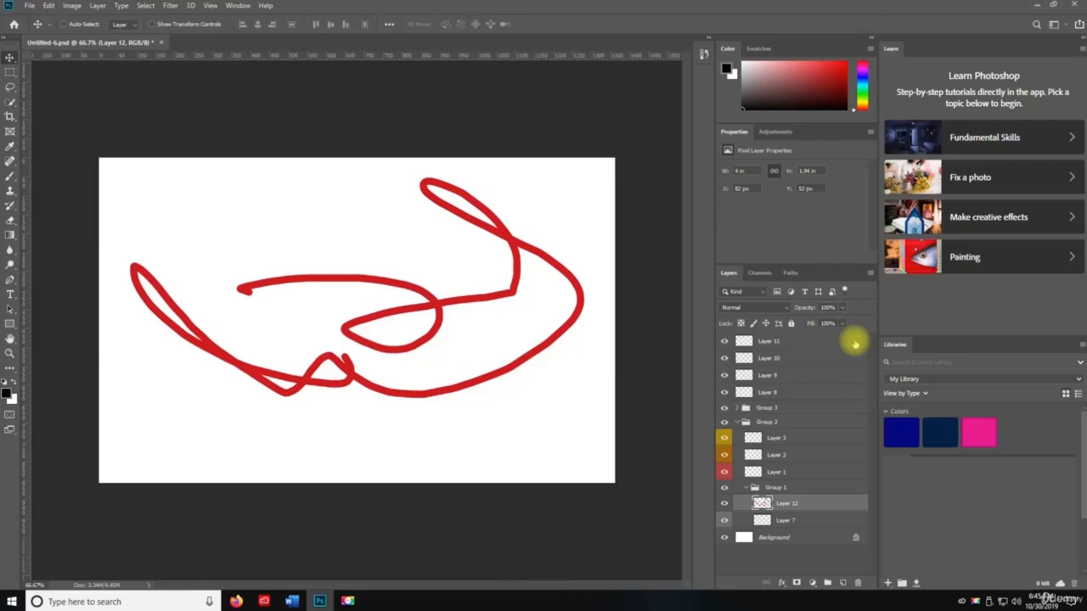
- Try inverting the selection and applying Auto Tone to the scribble on Layer 12, and undo the tone changes
key(ctrl+shift+i)
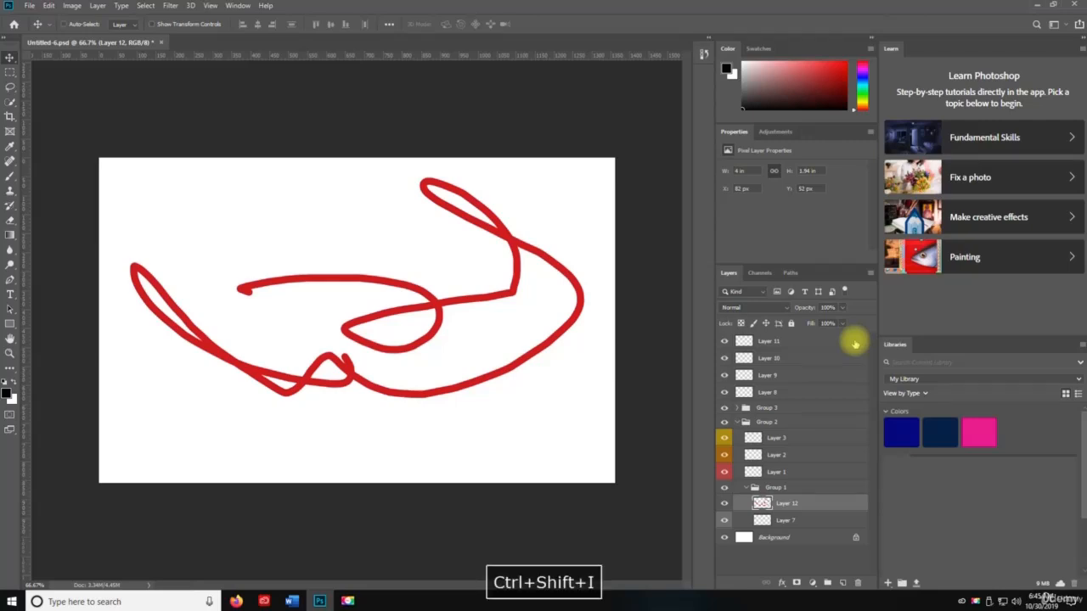
key(ctrl+shift+l)
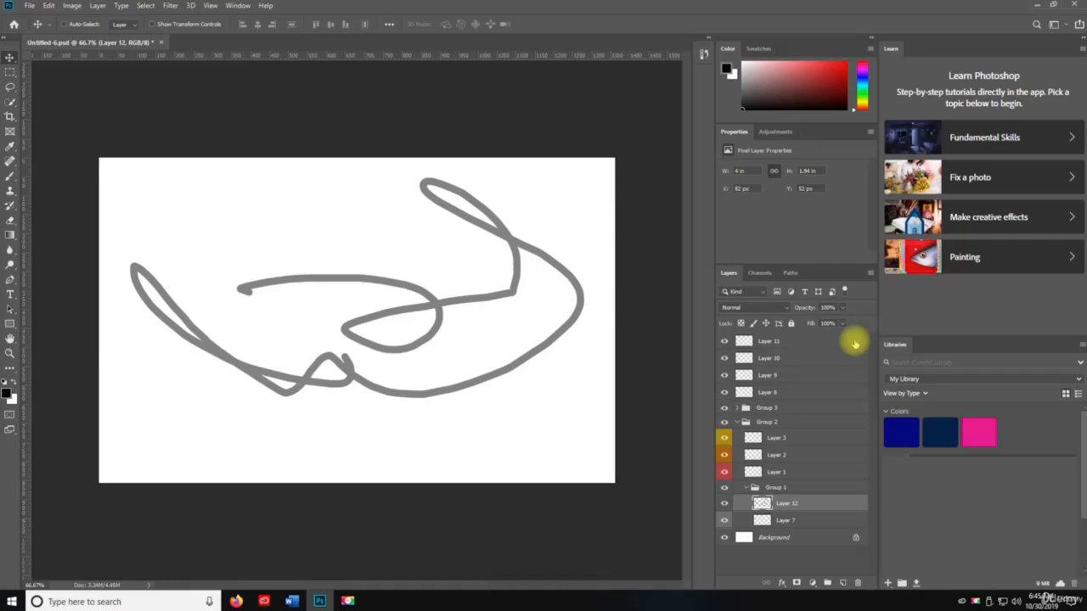
key(ctrl+shift+l)
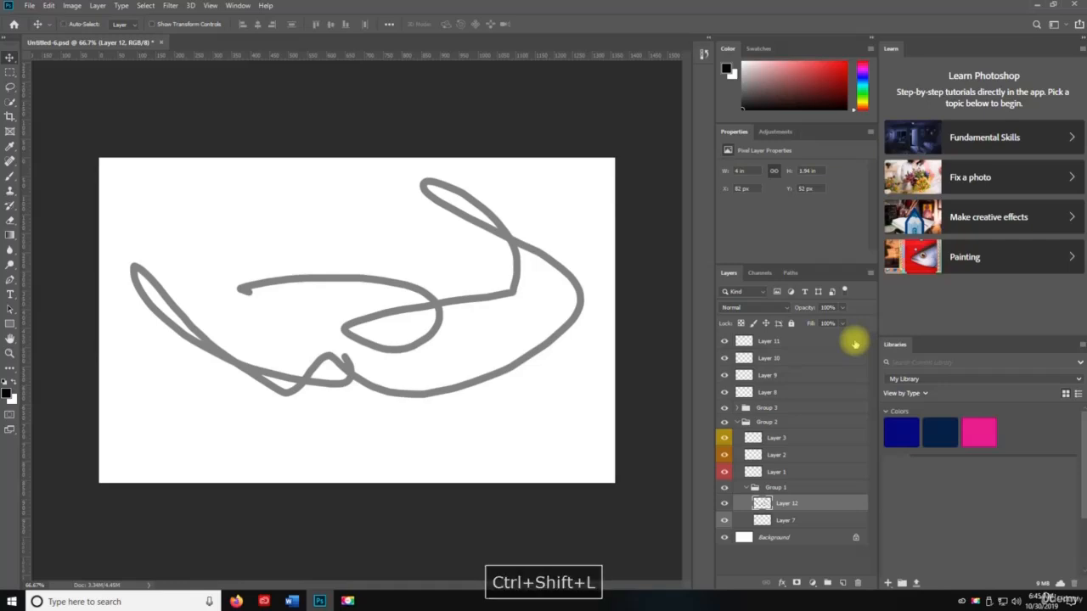
key(ctrl+z)
key(ctrl+z)
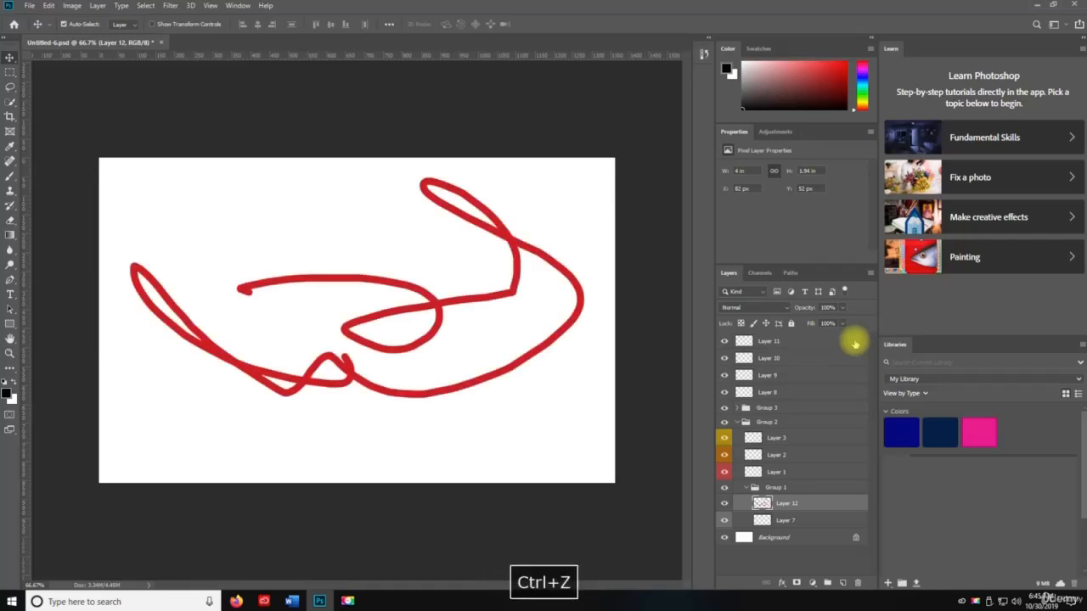
key(ctrl+shift+l)
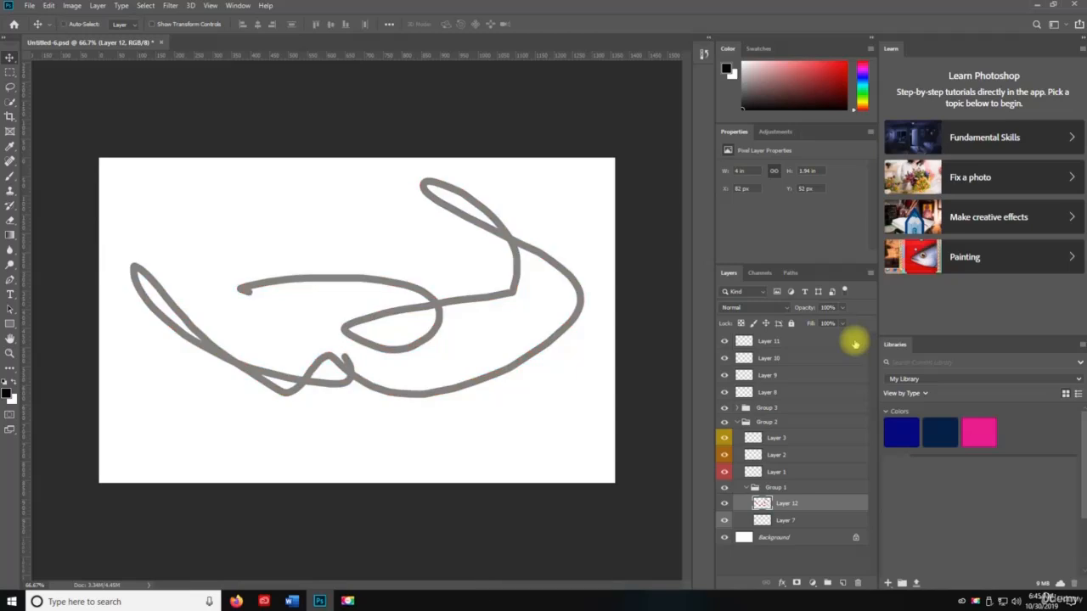
key(ctrl+z)
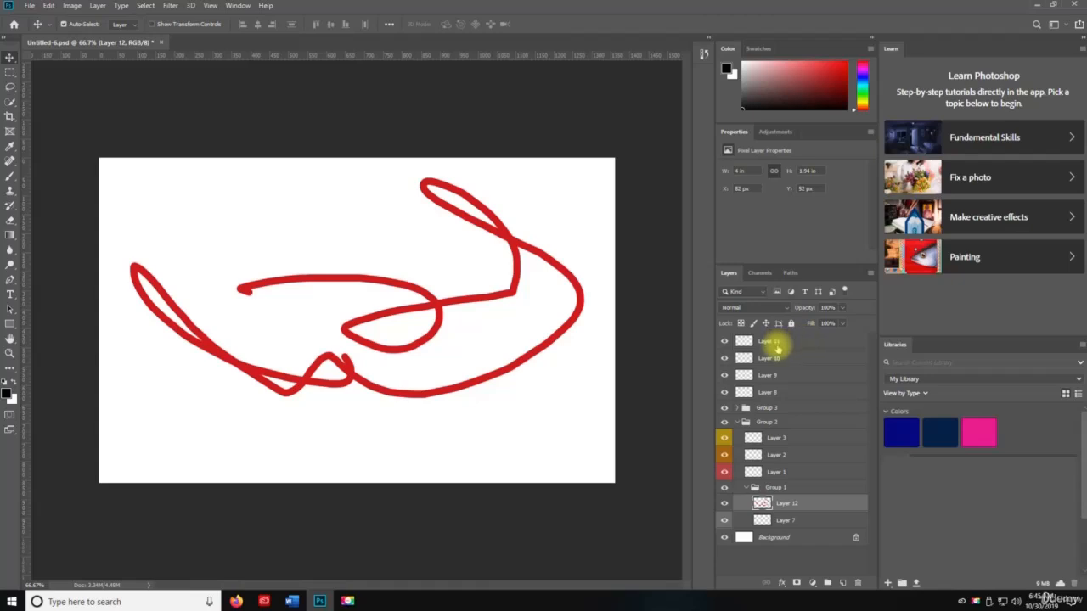
- Select all layers except the background and run Find Layers to switch the layer filter to Name
key(ctrl+alt+a)
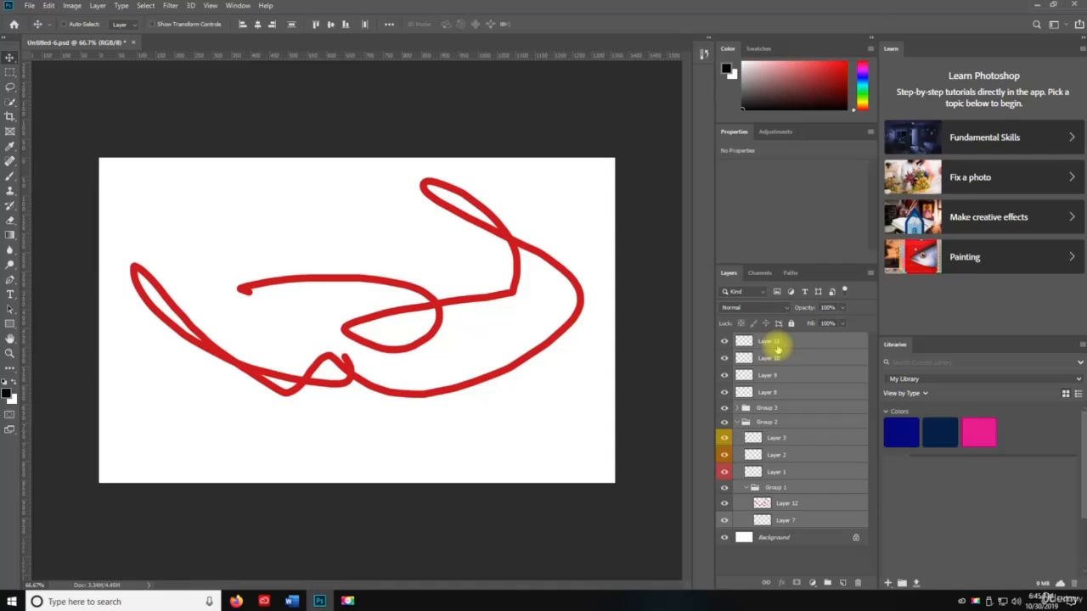
key(ctrl+alt+shift+f)
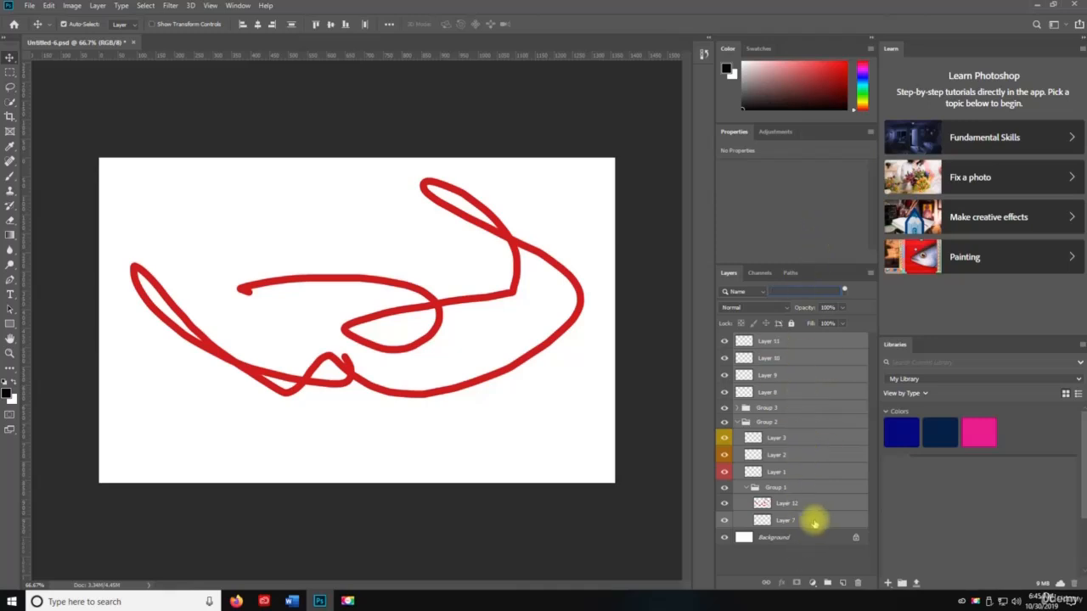
- Create one new layer with default settings directly above Layer 11
click(788, 343)
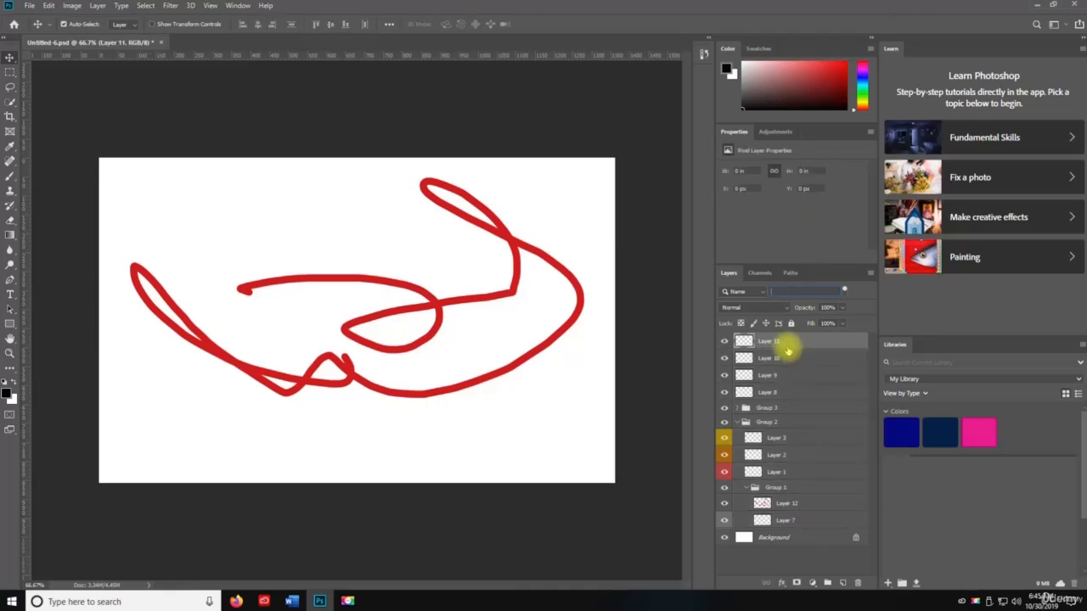
key(ctrl+shift+n)
key(Return)
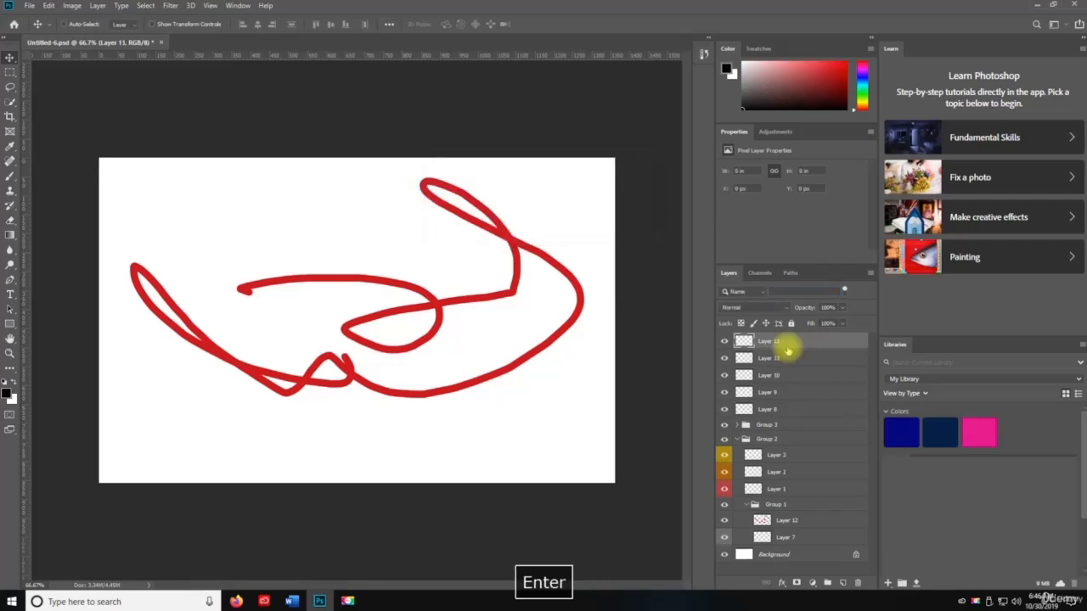
key(ctrl+n)
key(Return)
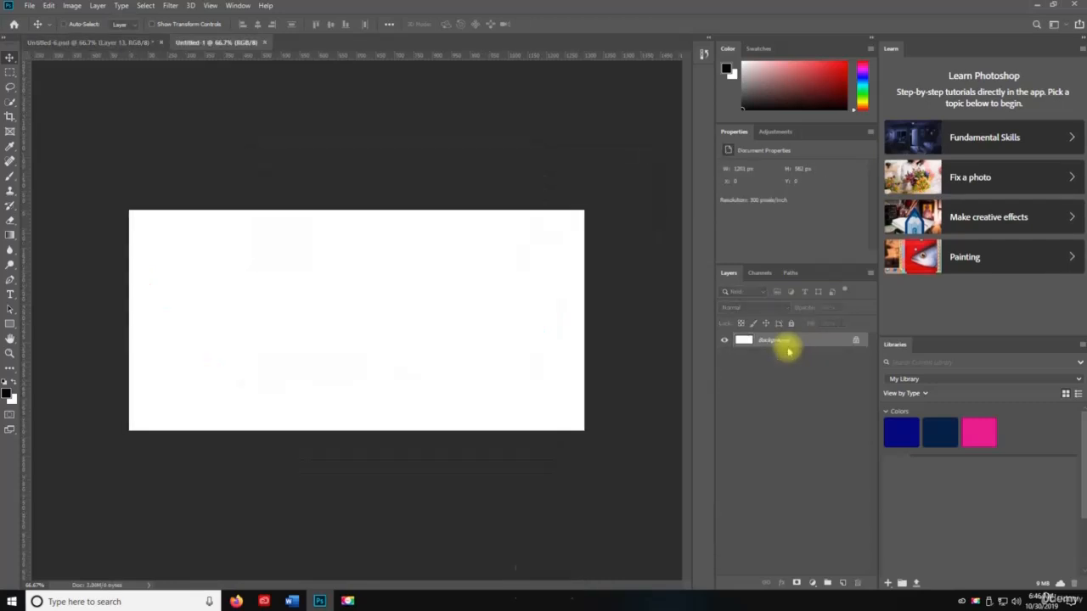
key(ctrl+w)
- Add seven more empty layers with default settings at the top of the layer stack
key(ctrl+shift+n)
key(Return)
key(ctrl+shift+n)
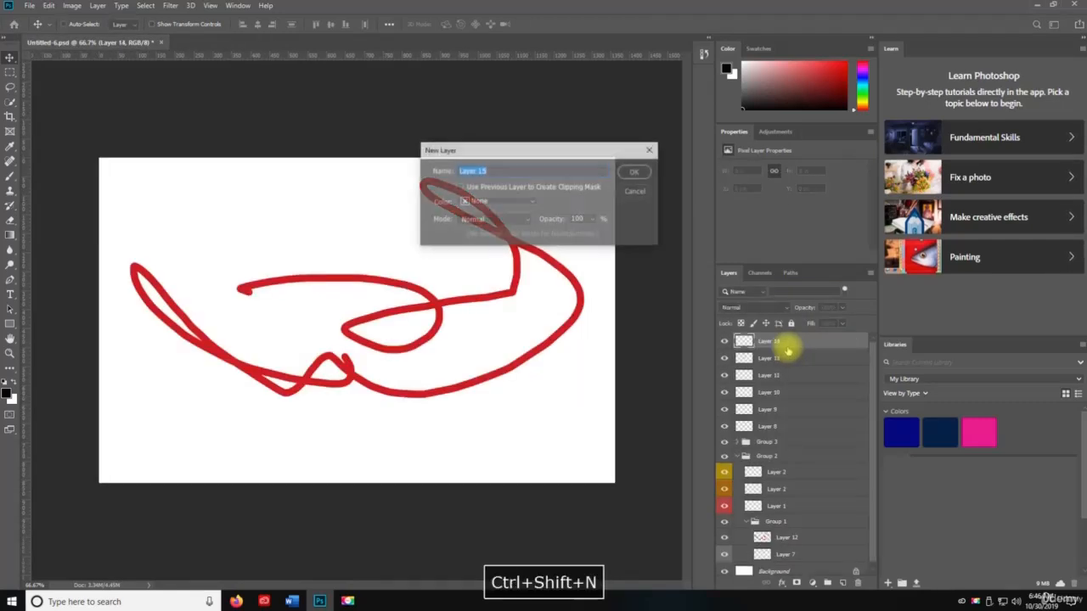
key(Return)
key(ctrl+shift+n)
key(Return)
key(ctrl+shift+n)
key(Return)
key(ctrl+shift+n)
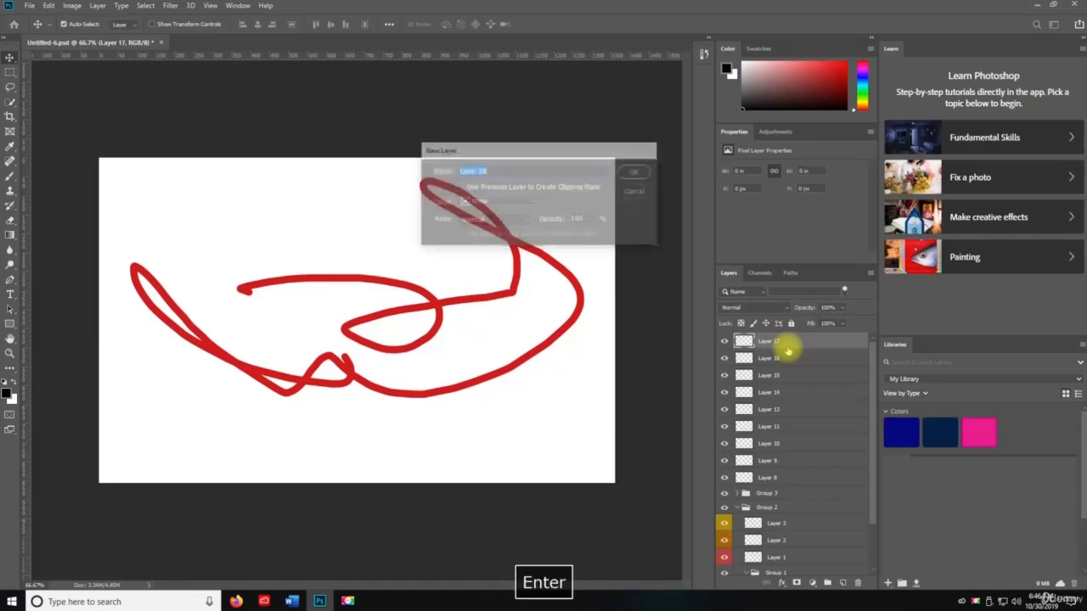
key(Return)
key(ctrl+shift+n)
key(Return)
key(ctrl+shift+n)
key(Return)
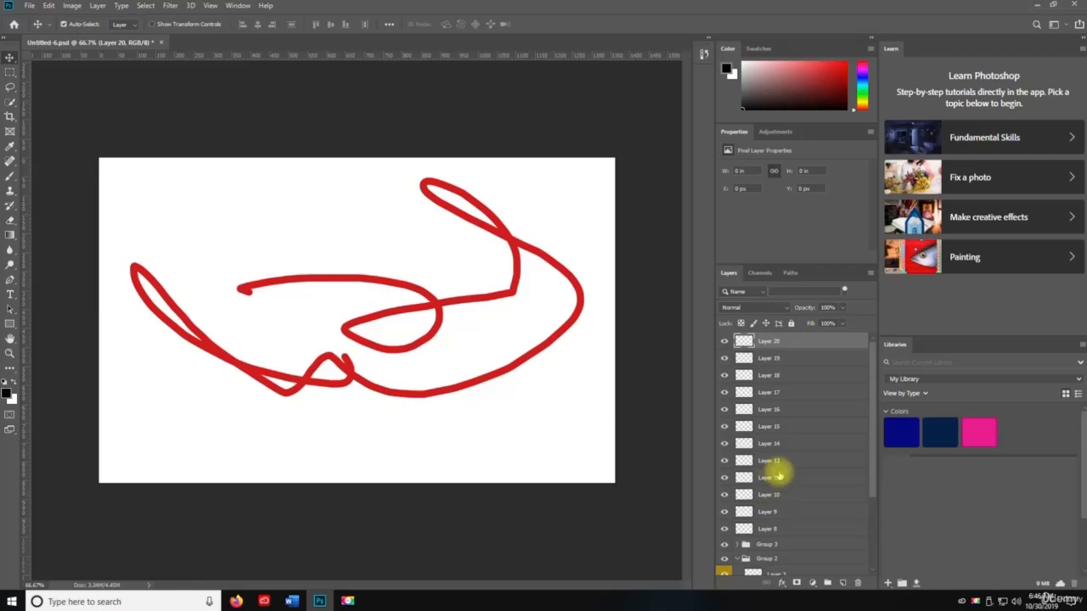
- Use Find Layers to filter the layers by the name "layer 1"
click(796, 292)
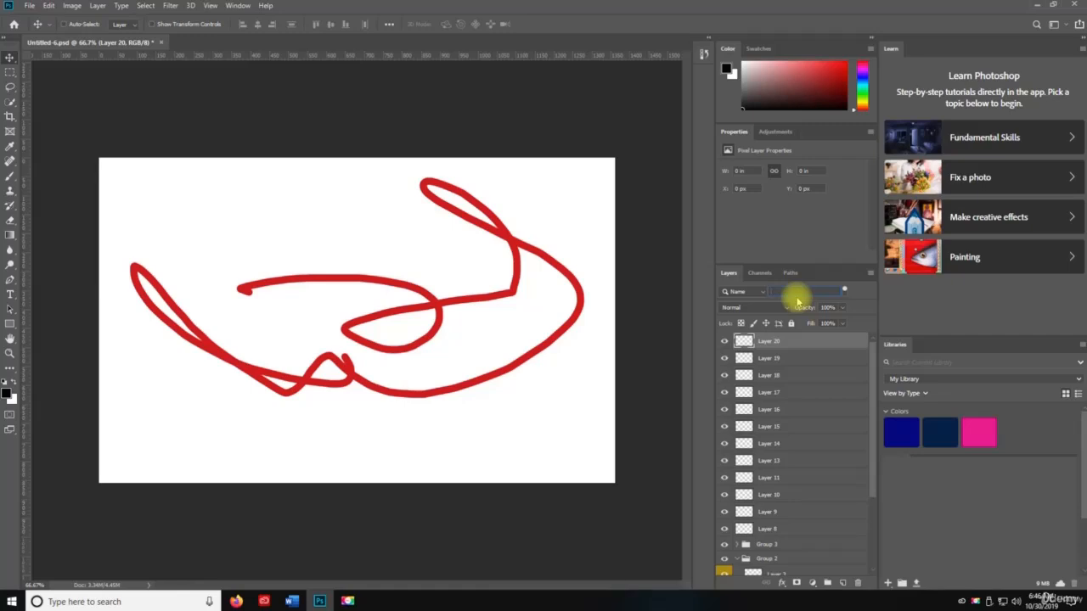
key(ctrl+alt+shift+f)
text(layer )
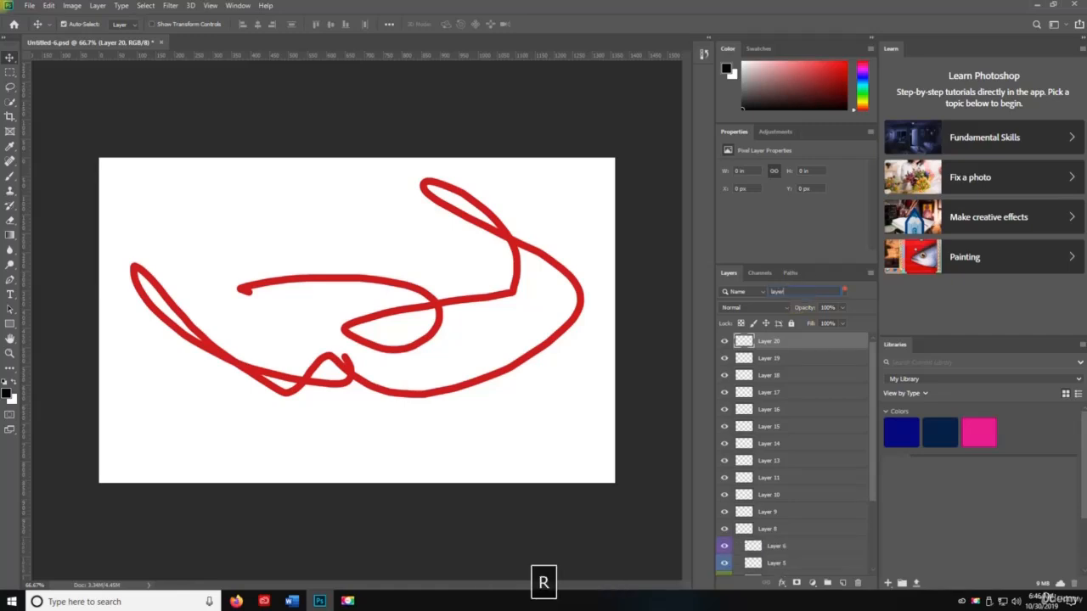
text(1)
key(BackSpace)
text(1)
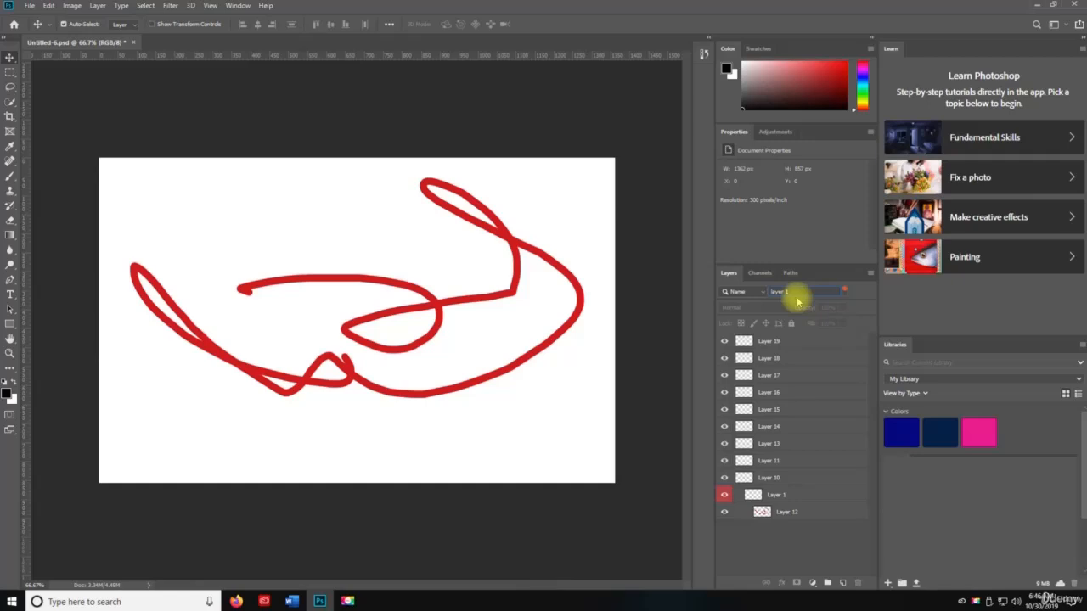
- Clear the layer name filter to list all layers again
key(BackSpace)
key(BackSpace)
key(BackSpace)
key(BackSpace)
key(BackSpace)
key(BackSpace)
key(BackSpace)
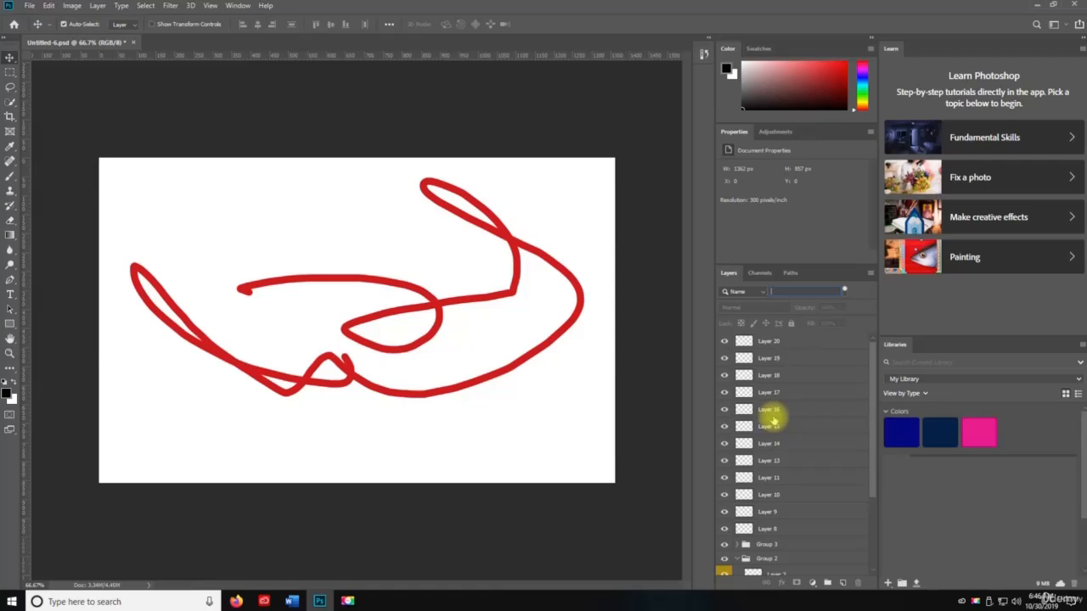
- Try to select all layers at once, and make only Layer 20 at the top of the stack active
key(ctrl+alt+a)
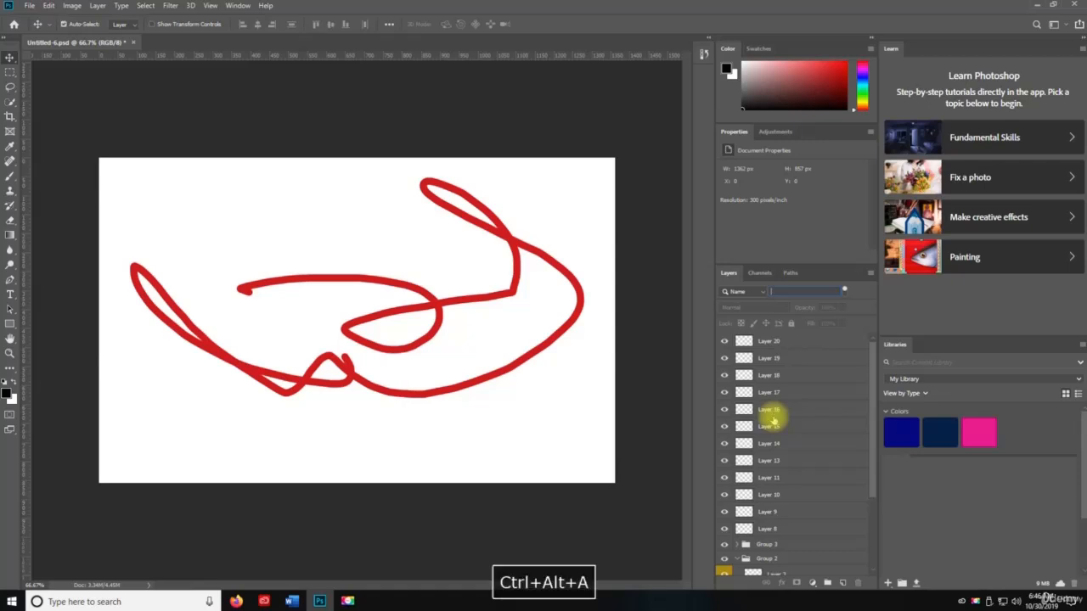
scroll(788, 419, down, 4)
scroll(787, 423, up, 4)
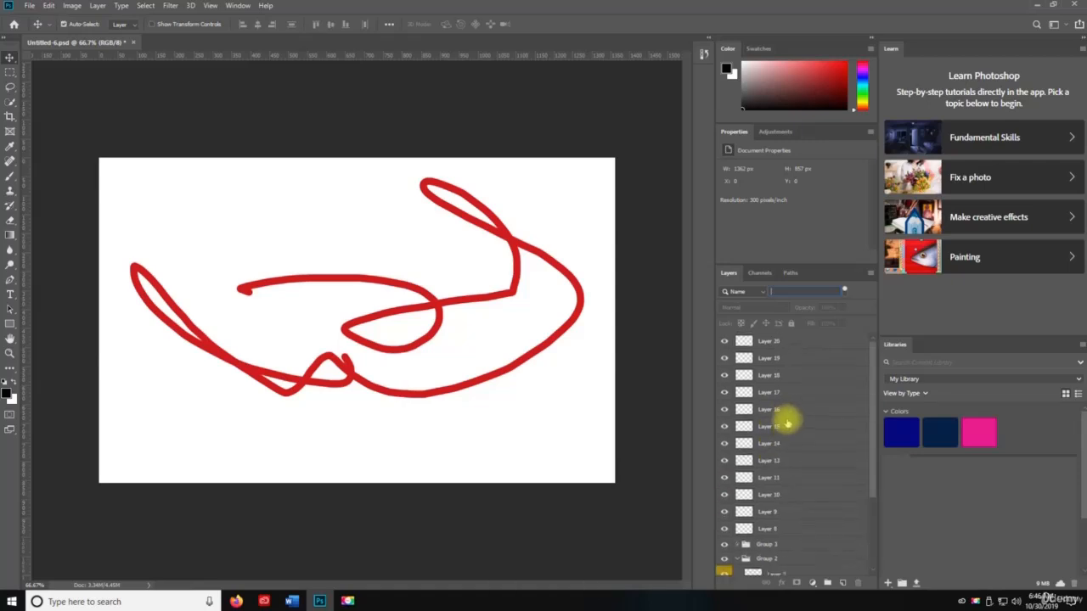
click(789, 345)
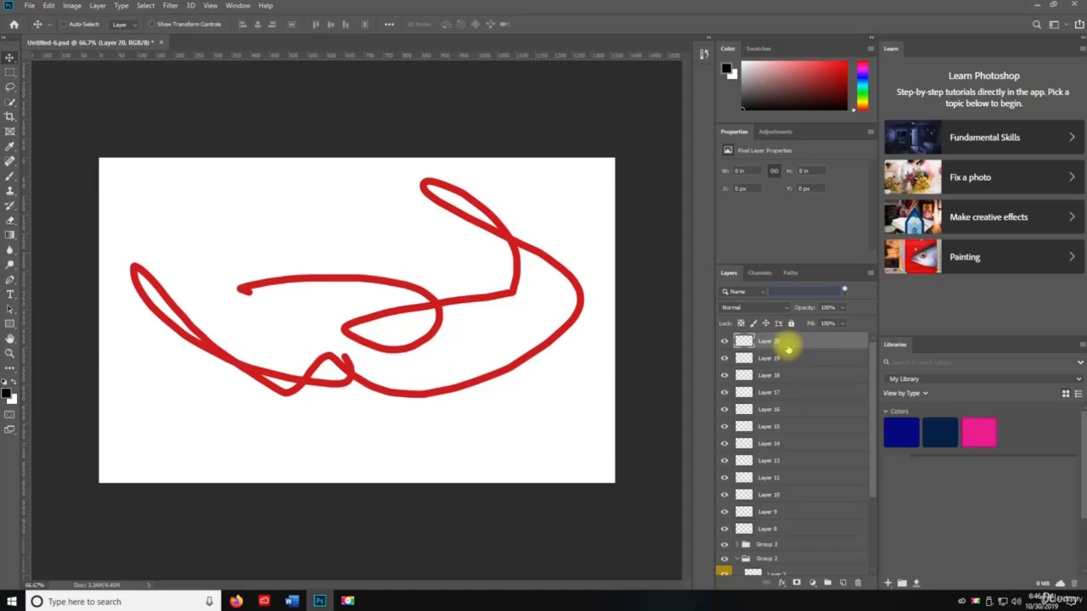
- Select the whole range of layers from Layer 20 down to Layer 7 inside Group 1
key(ctrl+alt+a)
scroll(801, 400, down, 3)
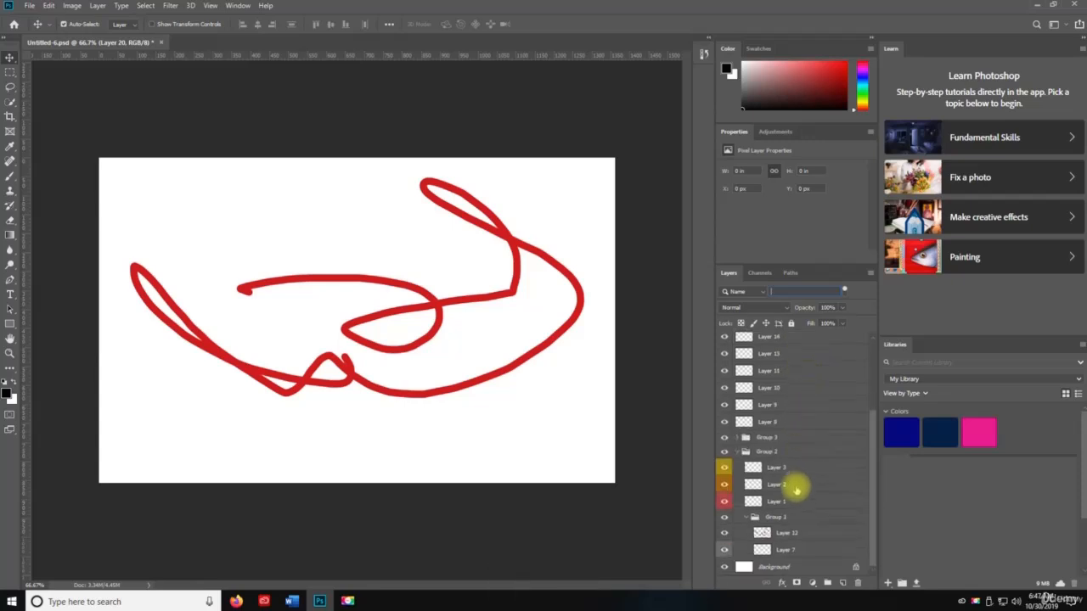
scroll(799, 476, up, 5)
scroll(784, 467, down, 5)
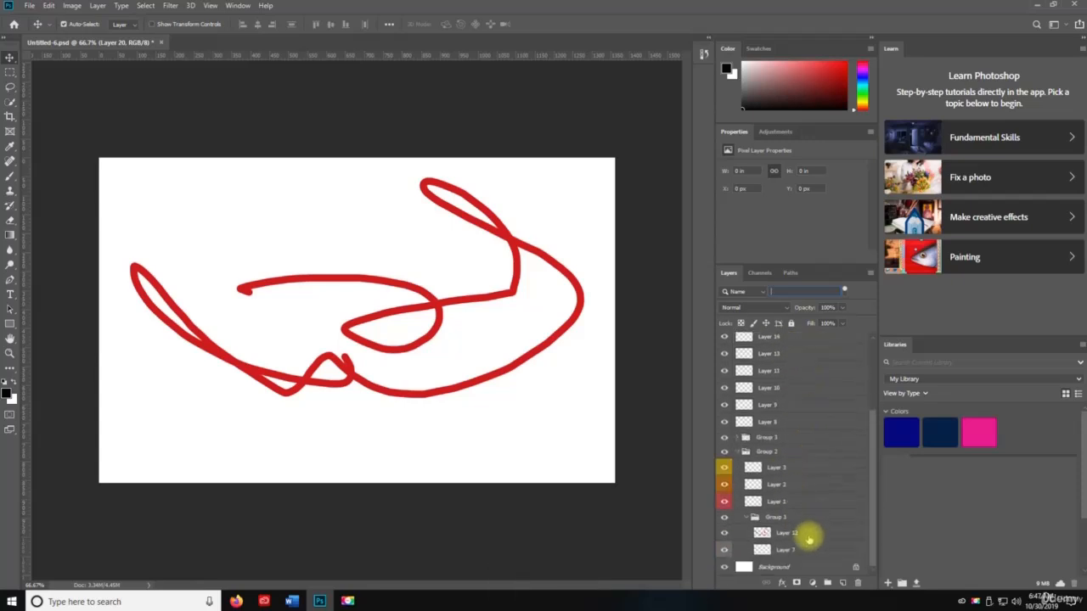
shift+click(794, 552)
scroll(812, 443, up, 5)
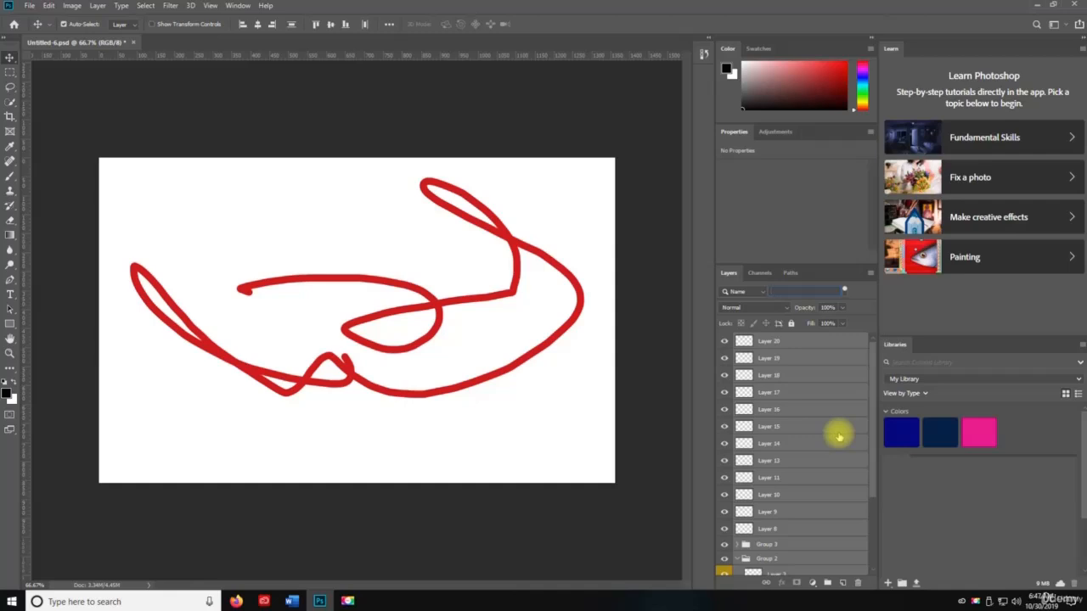
- Try to open Select and Mask with the whole range of layers selected
key(ctrl+alt+r)
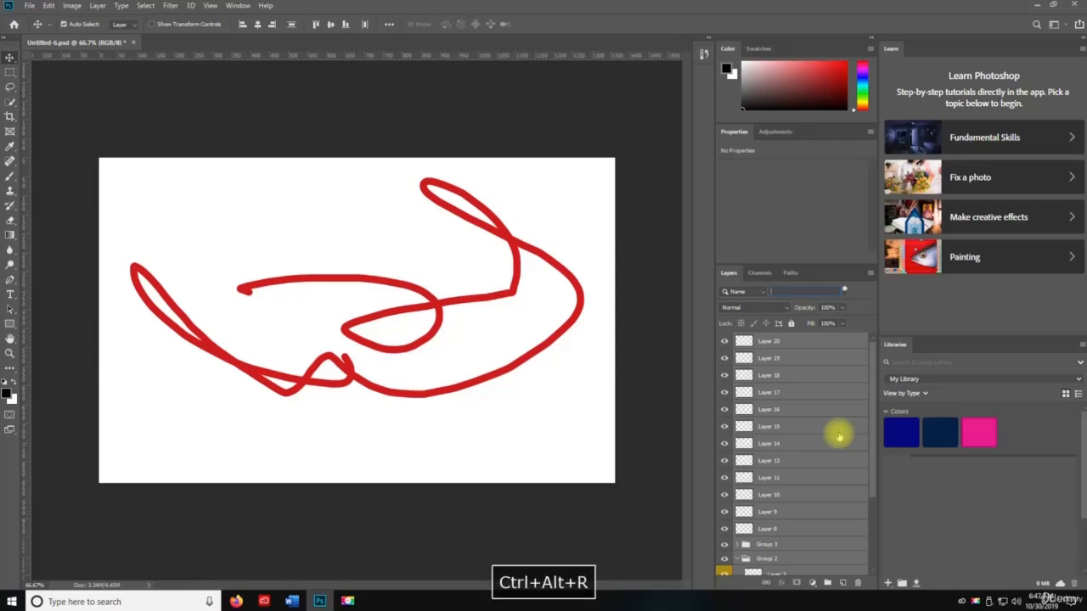
scroll(789, 399, down, 3)
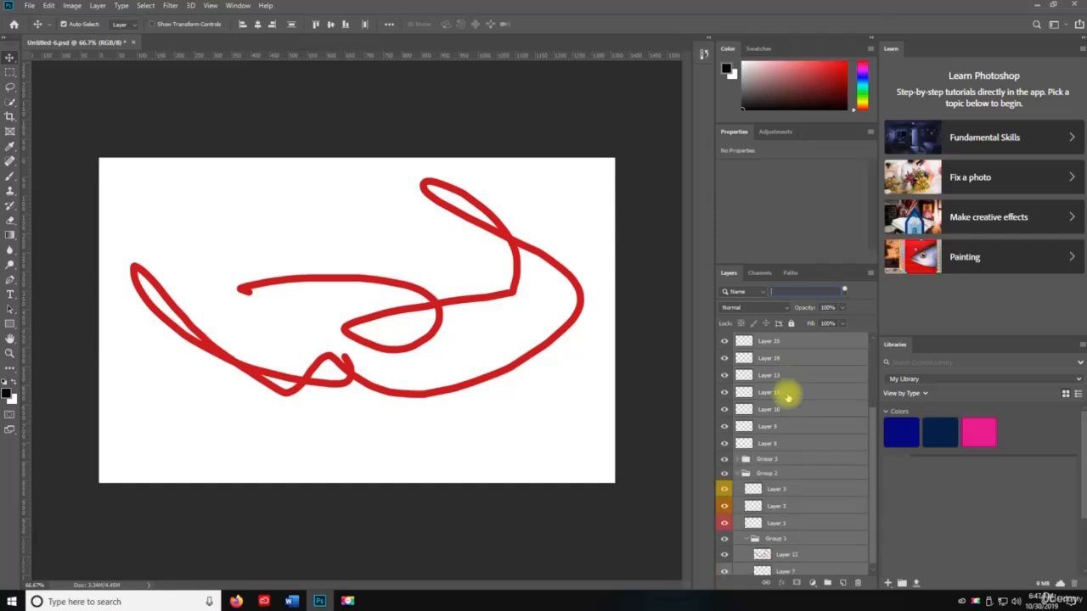
scroll(789, 383, up, 3)
- Make only Layer 12 in Group 1 active and apply Select and Mask to it with the default settings
click(781, 342)
scroll(793, 471, down, 3)
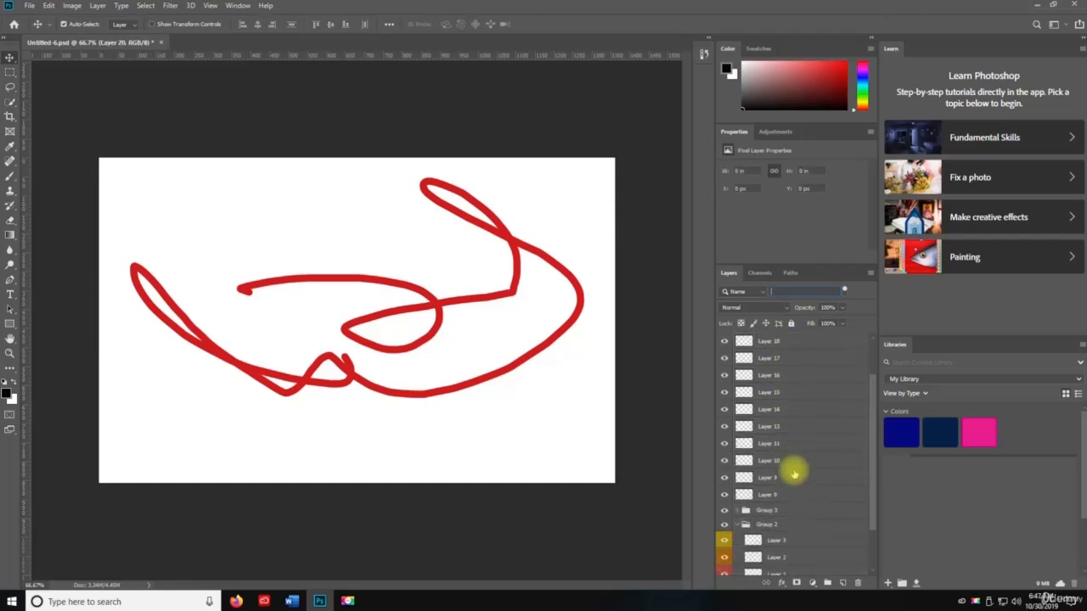
click(780, 535)
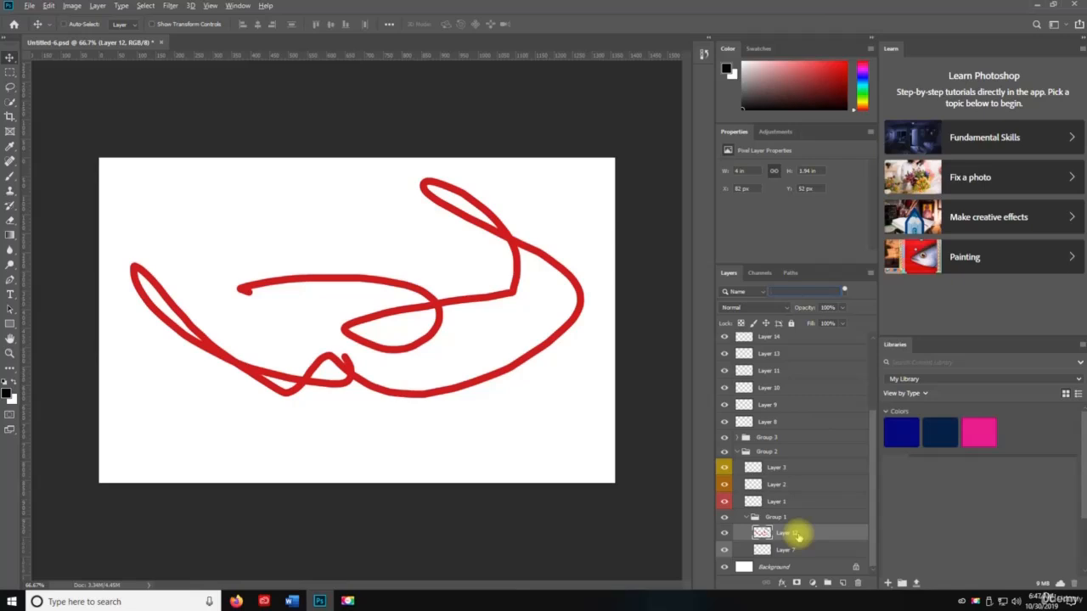
key(ctrl+alt+r)
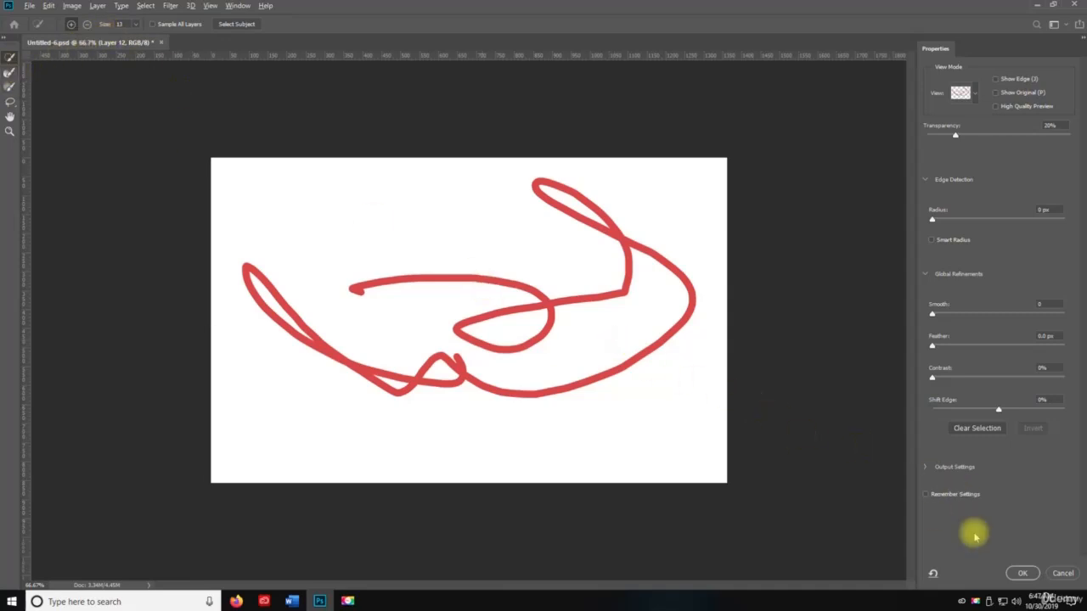
click(1025, 575)
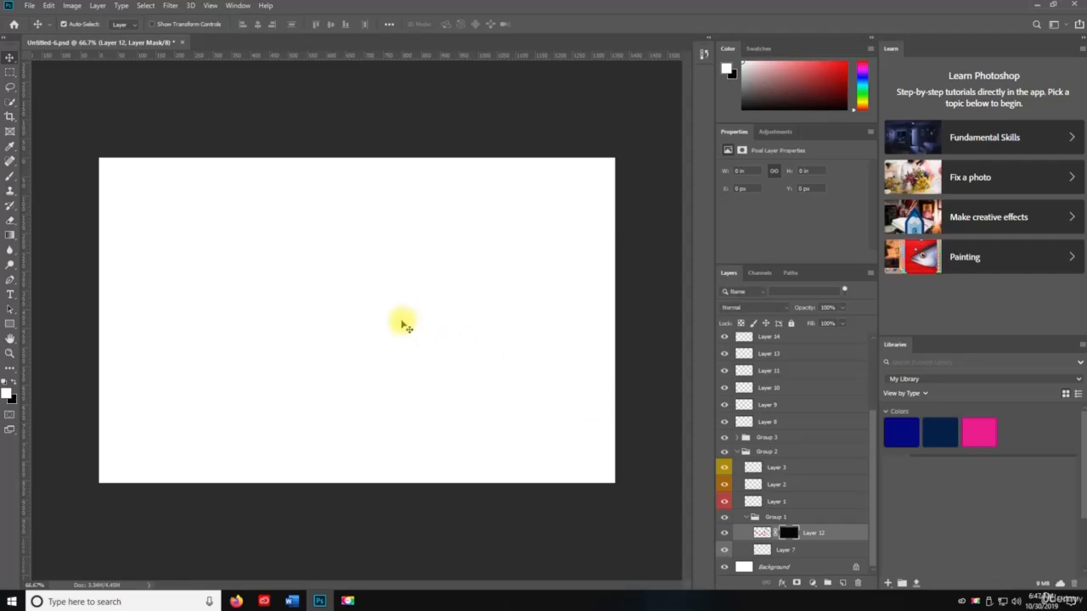